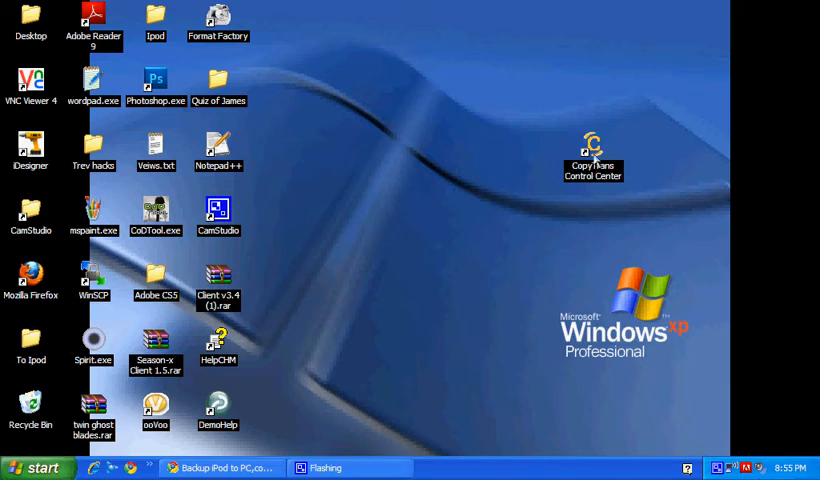
Move the CopyTrans Control Center shortcut toward the centre of the desktop
drag(597, 147, 449, 150)
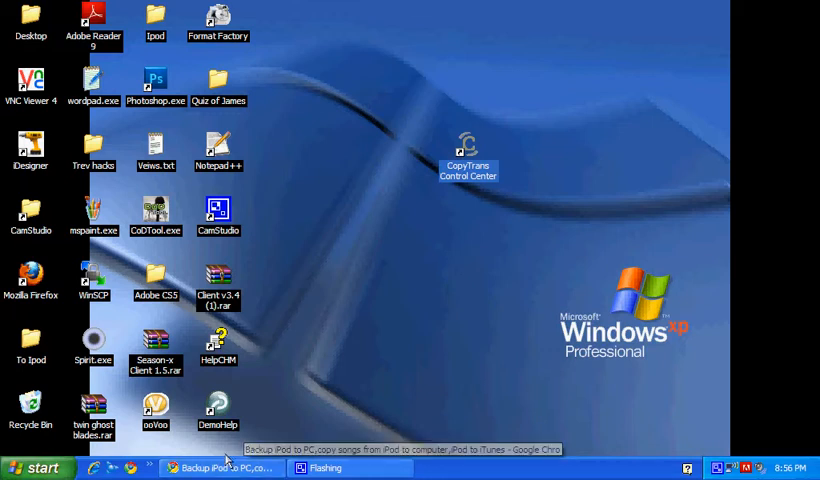
Download the CopyTrans Suite installer from the CopyTrans page, keeping the flagged file
click(229, 468)
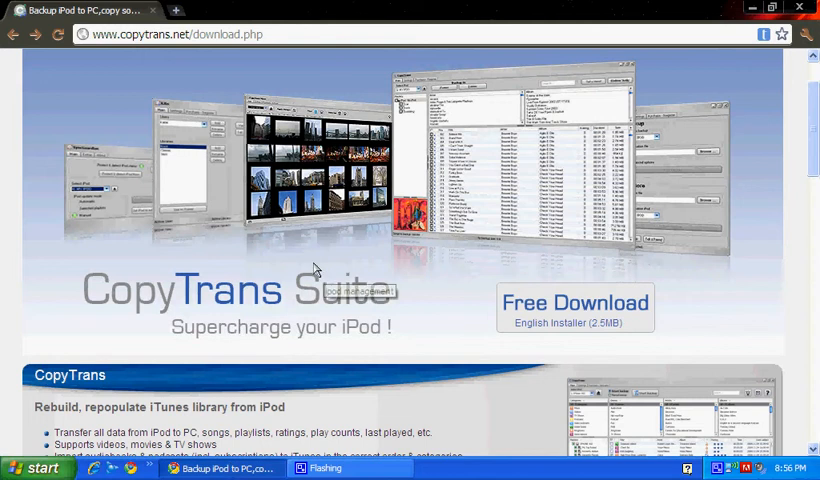
scroll(315, 272, up, 1)
scroll(320, 276, down, 1)
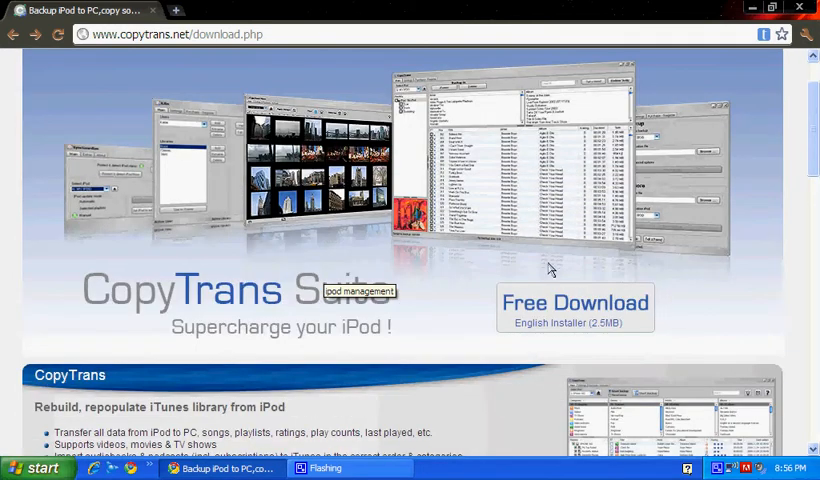
scroll(335, 232, up, 1)
scroll(260, 228, down, 1)
scroll(290, 229, down, 2)
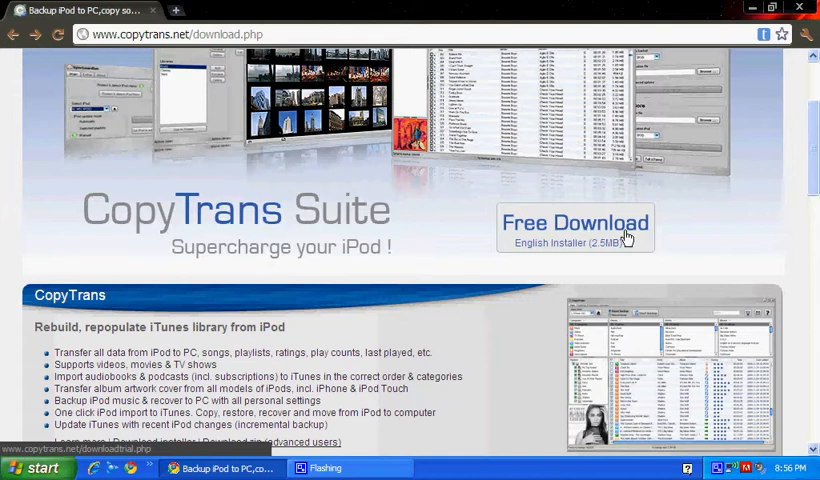
scroll(615, 240, up, 1)
scroll(600, 280, up, 1)
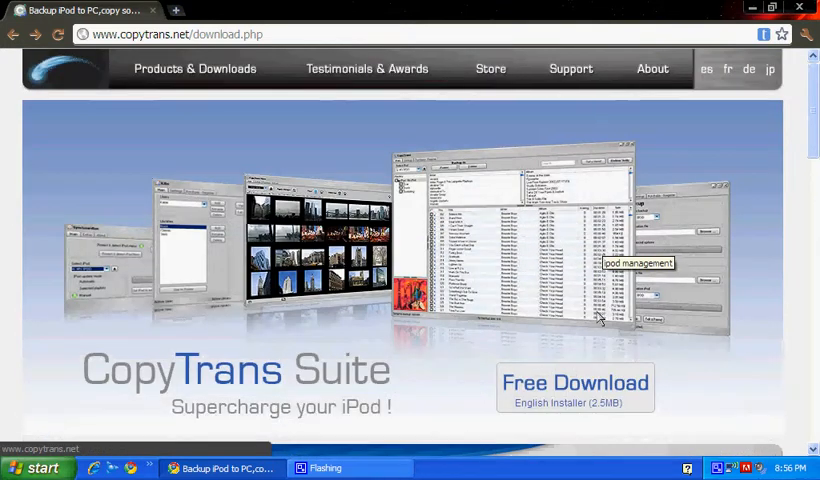
scroll(592, 312, down, 2)
click(586, 316)
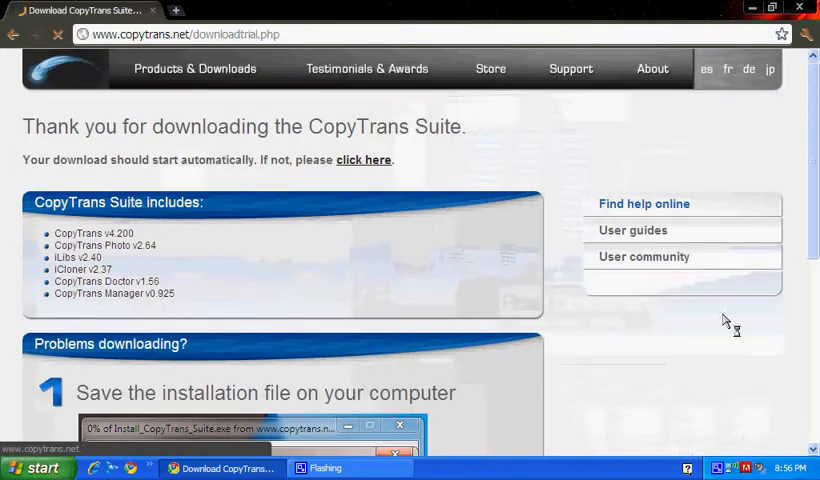
click(340, 160)
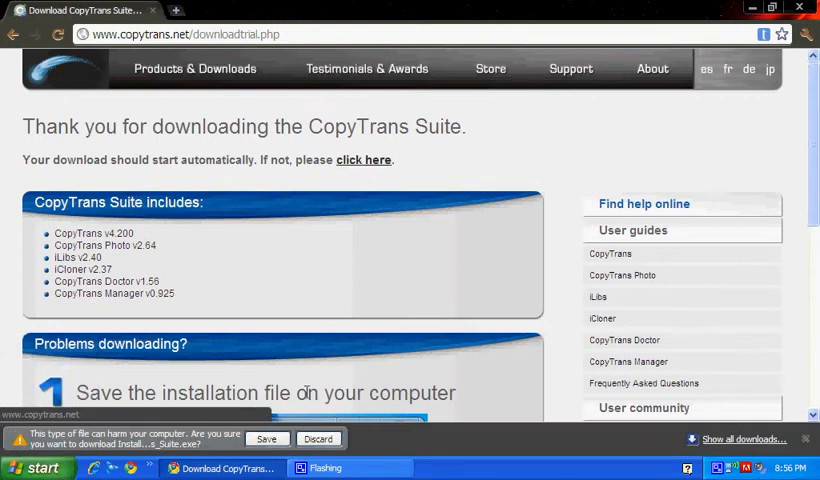
click(266, 438)
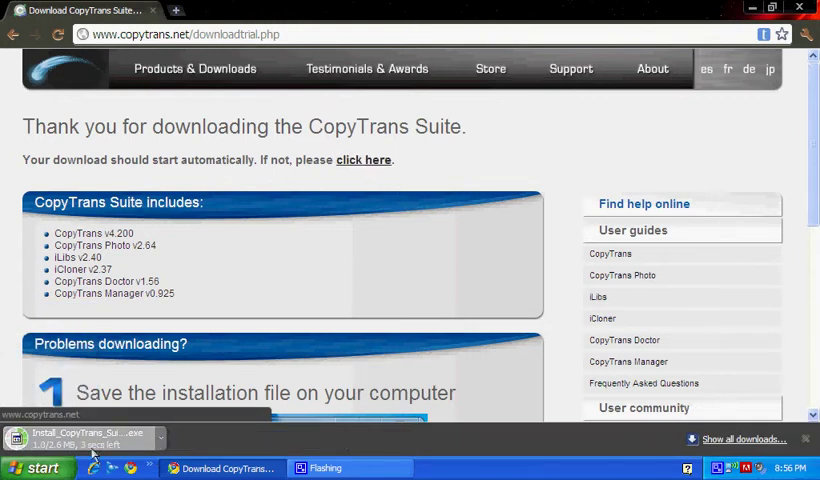
Check the download options and launch the finished CopyTrans Suite installer
click(160, 437)
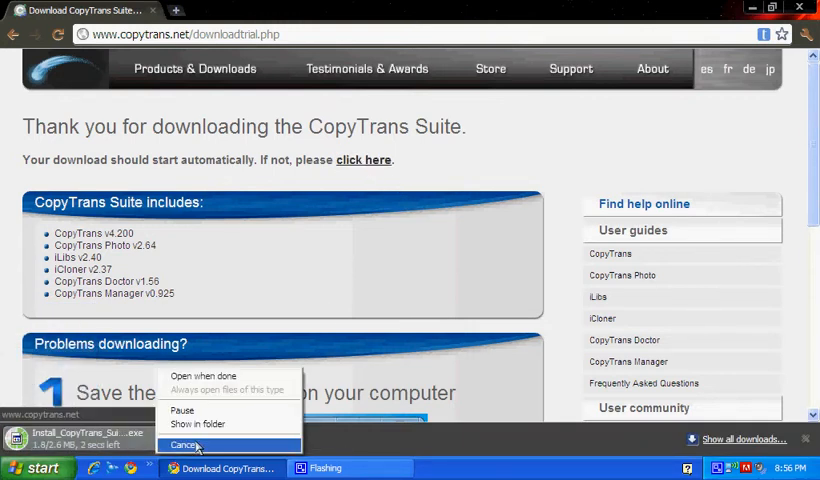
click(366, 443)
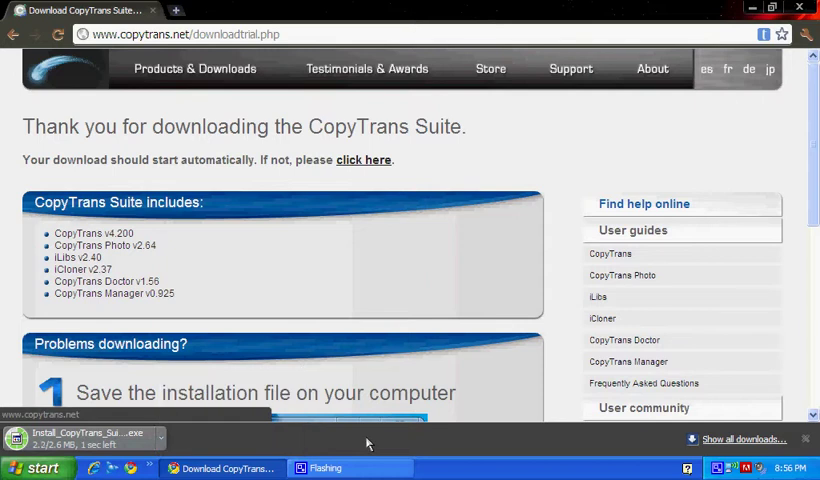
click(125, 445)
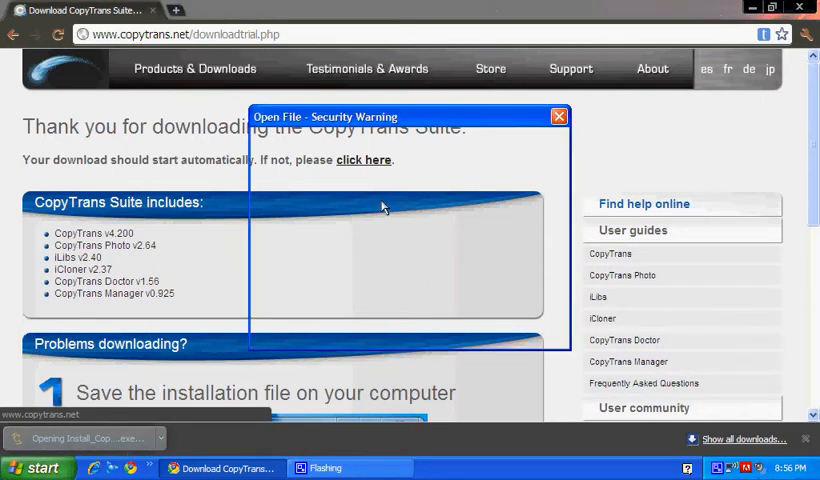
Run the installer and launch CopyTrans Manager from the Control Center tool list
click(450, 247)
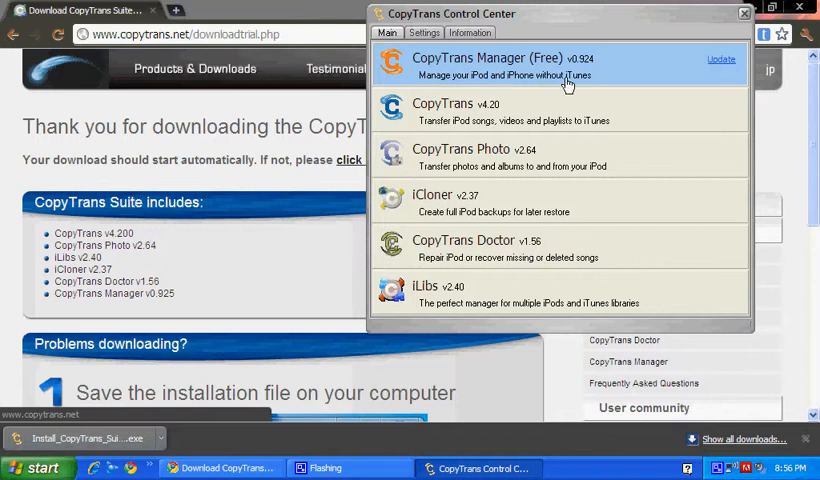
click(487, 76)
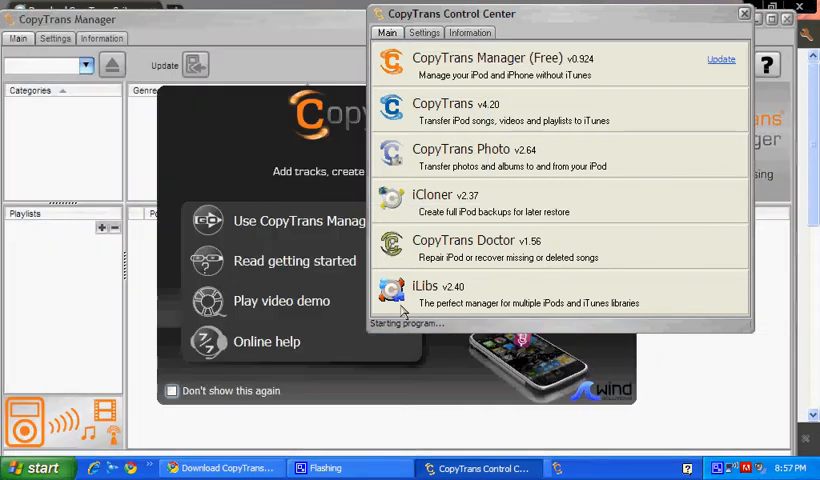
Dismiss the welcome screen with 'Don't show this again' and abort the busy-iPod warning
click(295, 31)
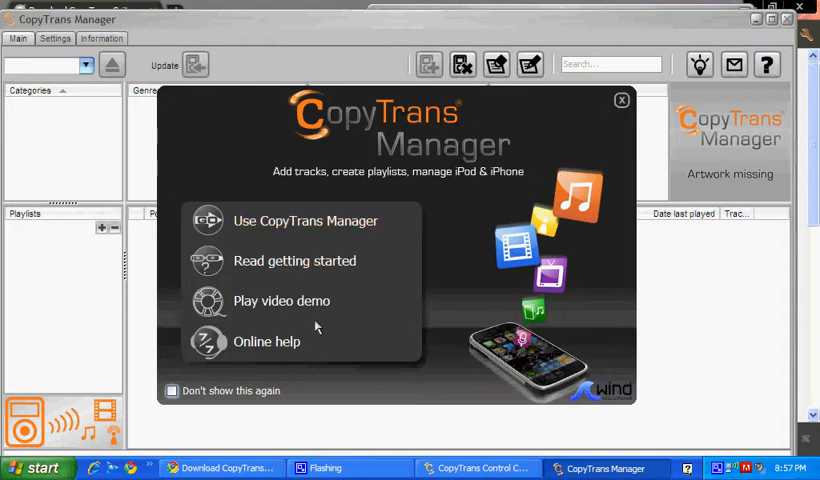
click(171, 391)
click(621, 100)
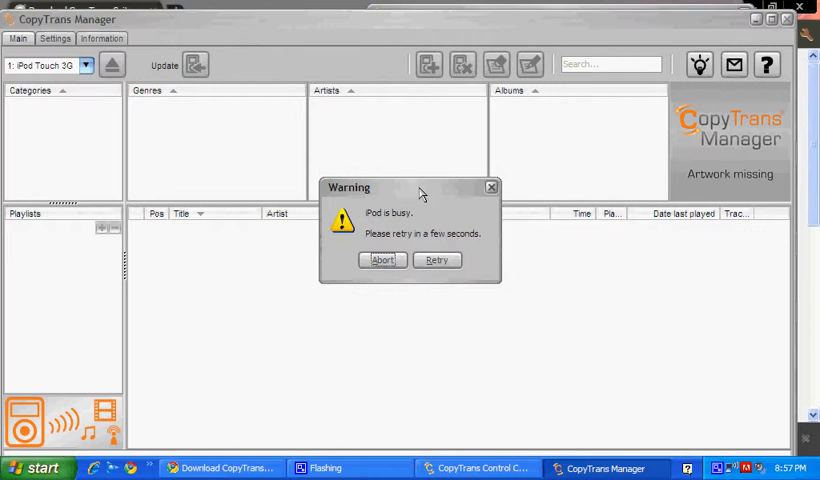
click(386, 261)
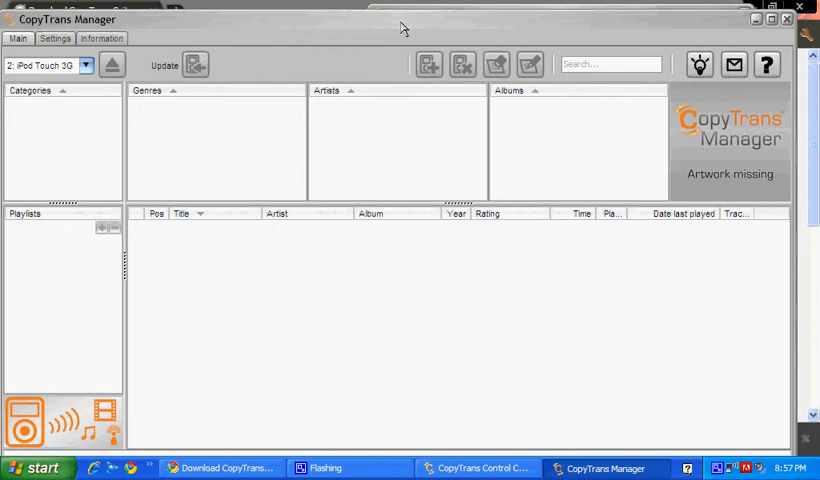
Dismiss the autoplay prompt, filter to music and bring up actions for One step closer
click(487, 339)
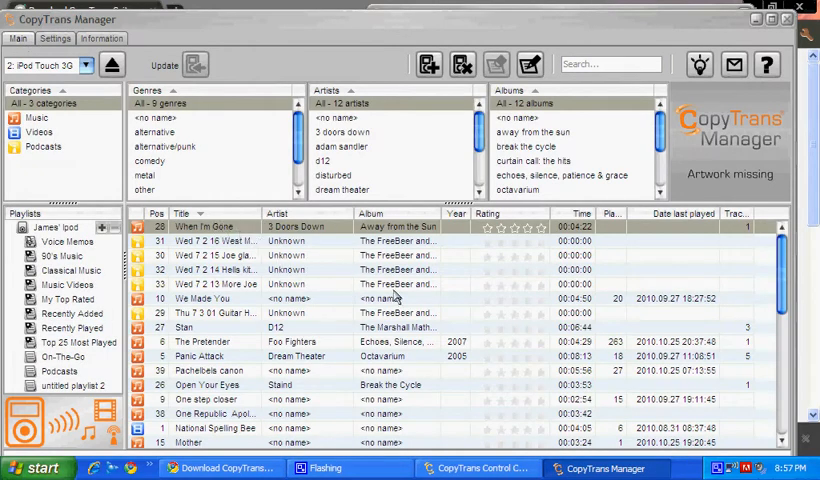
mouse_move(781, 271)
mouse_down()
mouse_move(796, 332)
mouse_move(760, 265)
mouse_up()
click(44, 110)
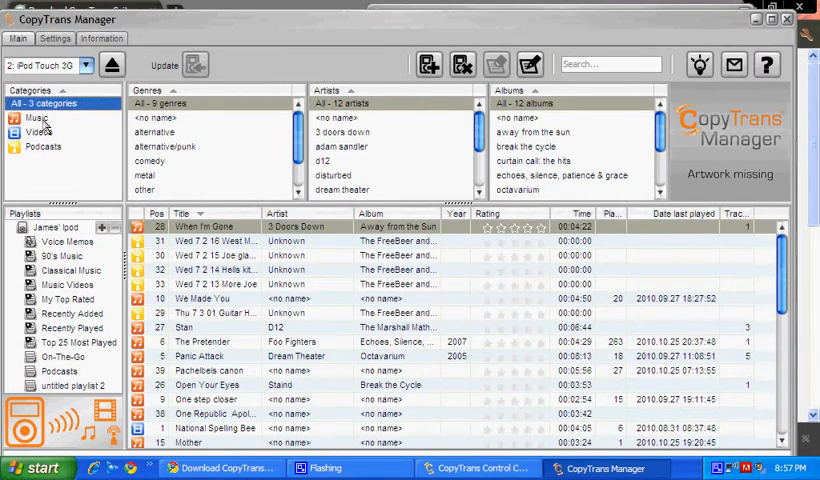
click(40, 119)
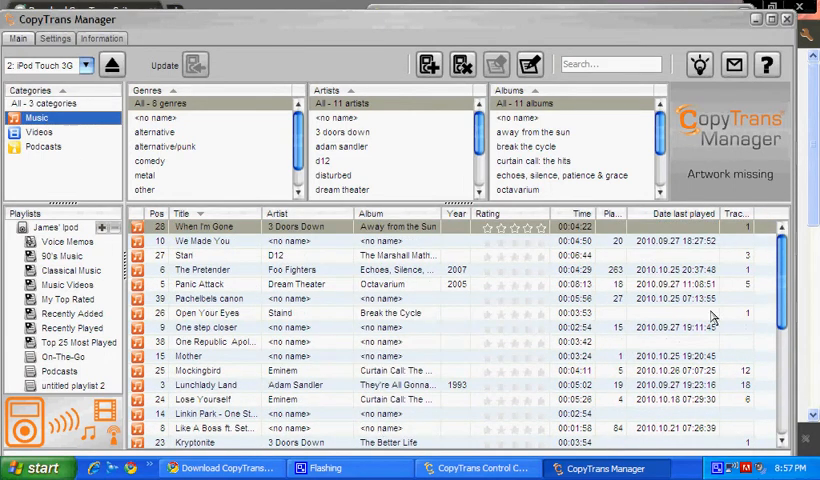
scroll(781, 313, down, 1)
click(160, 286)
right_click(160, 286)
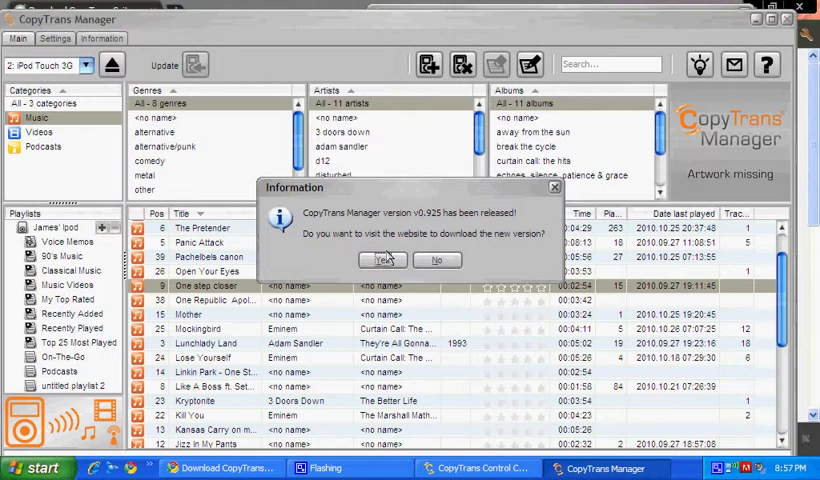
Decline the update notice and dismiss the track actions without deleting anything
click(437, 260)
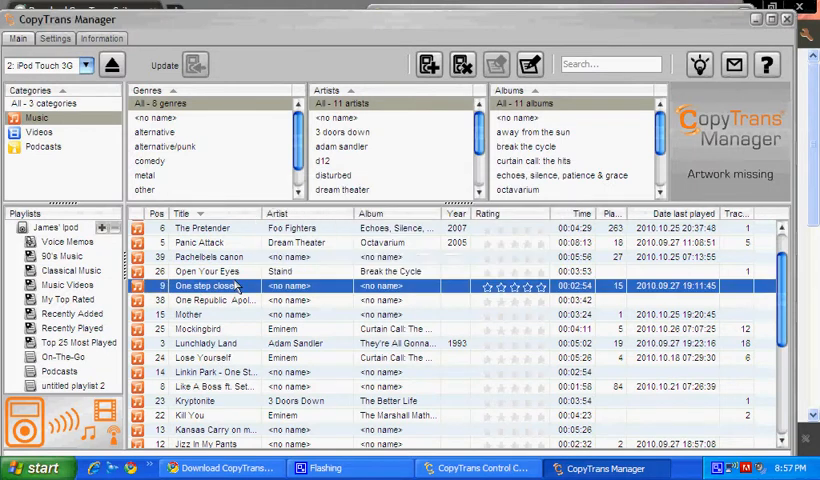
right_click(198, 292)
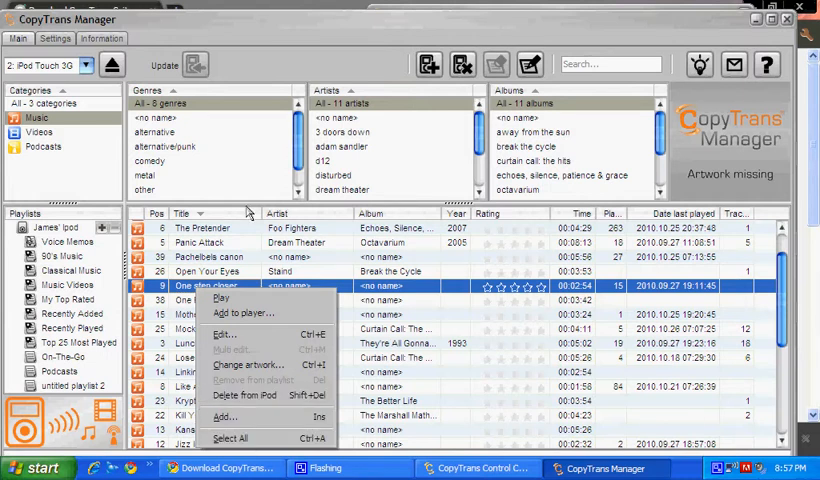
click(320, 150)
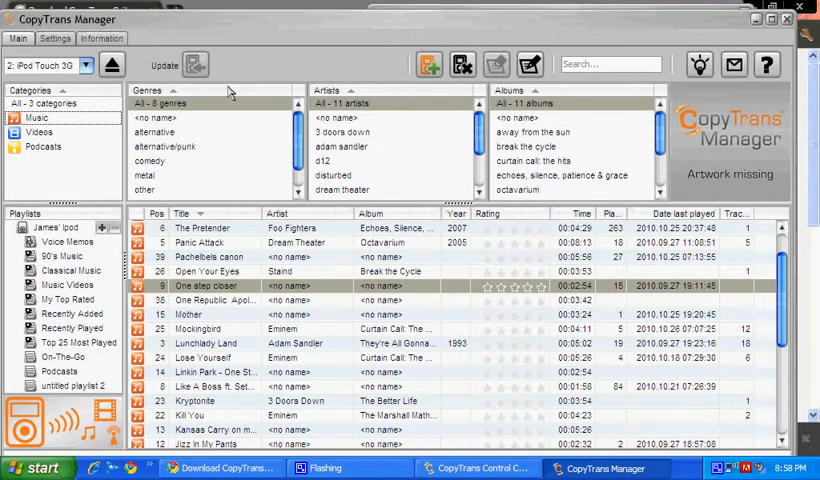
Add Eminem Im not afraid.mp3 from the To Ipod folder to the iPod library
click(429, 64)
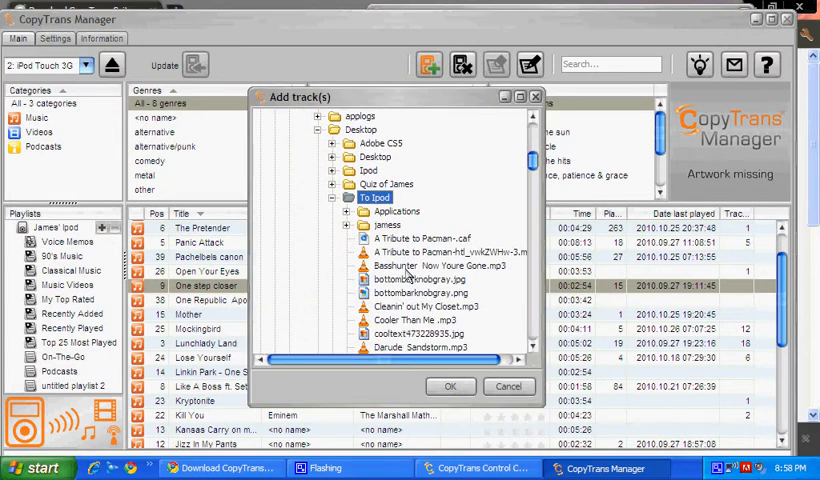
scroll(405, 283, down, 1)
scroll(420, 265, down, 1)
scroll(440, 243, down, 1)
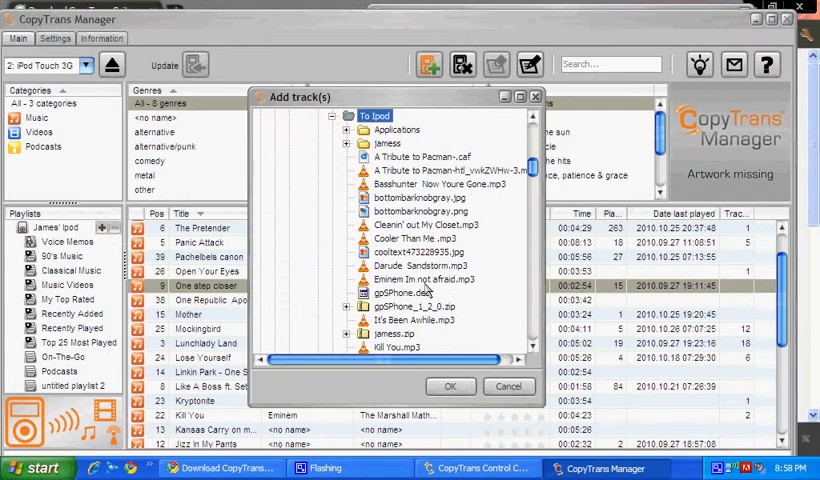
click(430, 280)
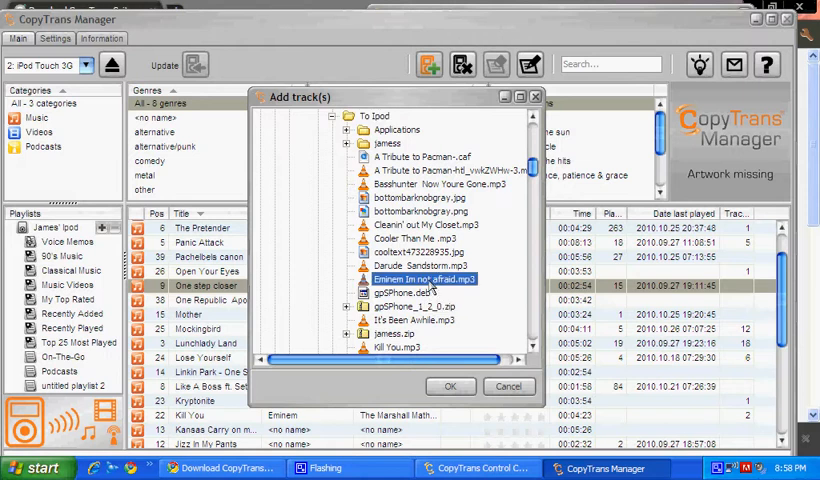
click(450, 390)
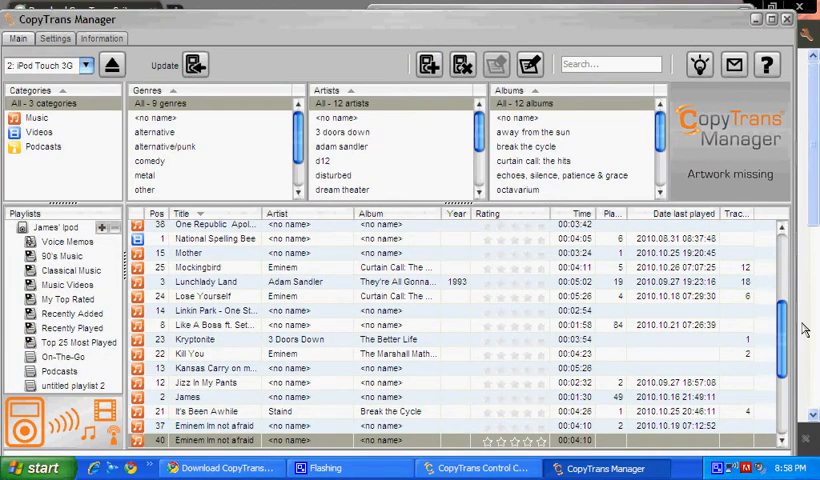
drag(781, 311, 785, 405)
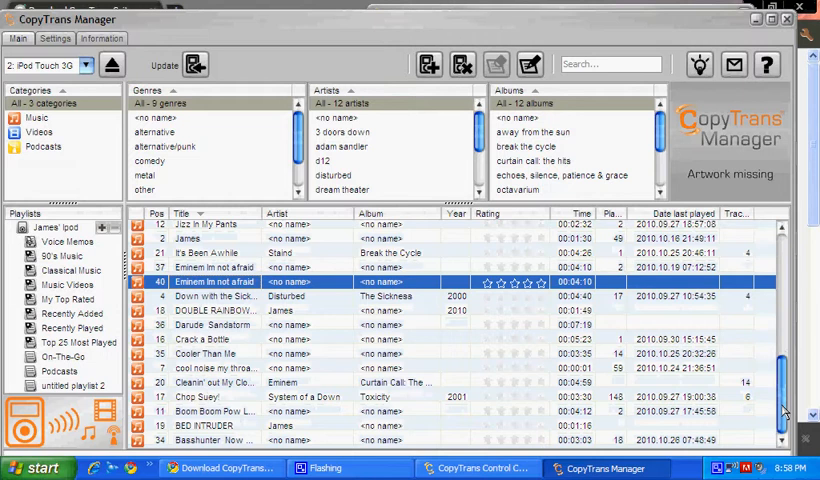
scroll(230, 316, up, 1)
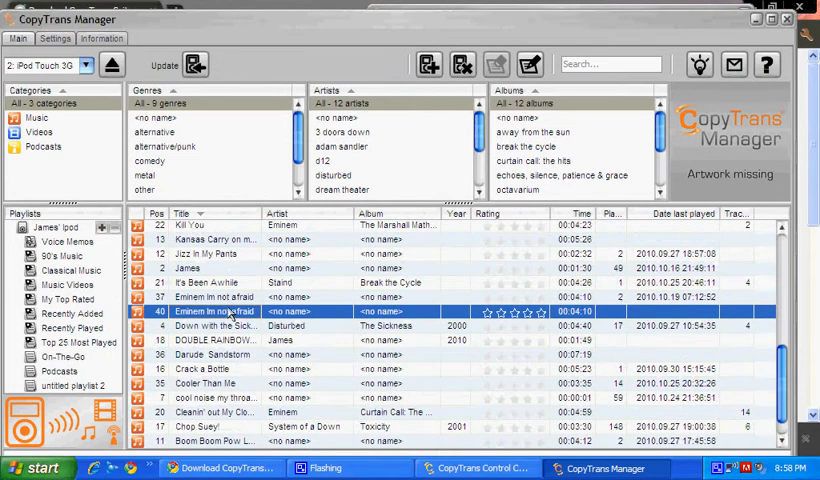
Delete the duplicate Eminem Im not afraid track from the iPod
right_click(242, 314)
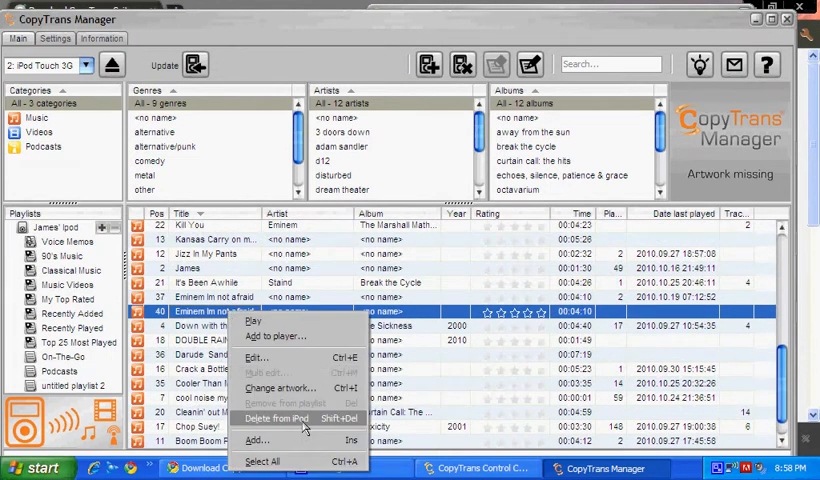
click(305, 428)
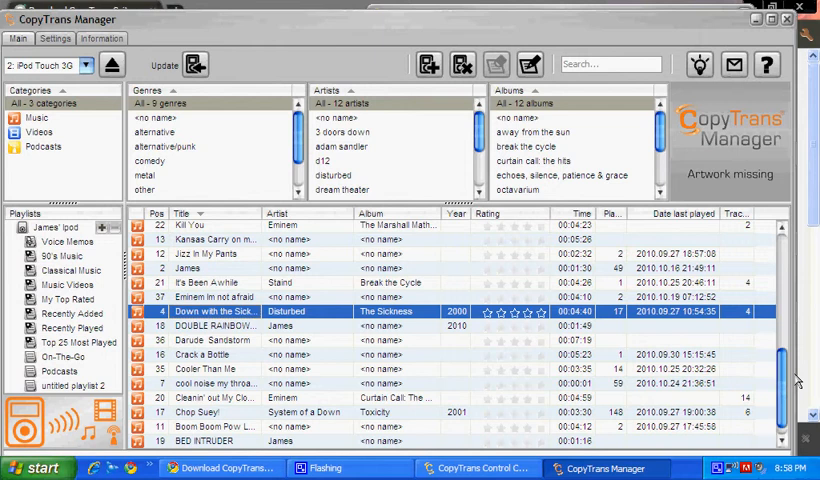
drag(785, 393, 783, 265)
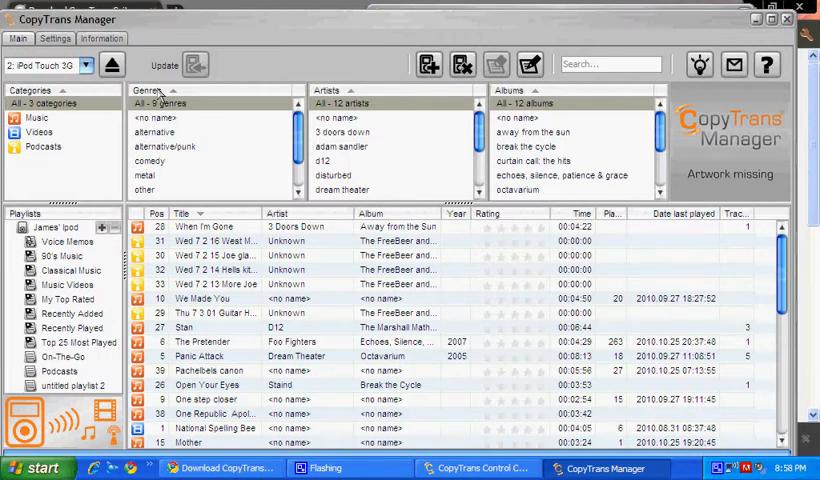
Browse the iPod's Videos and Podcasts categories
click(45, 133)
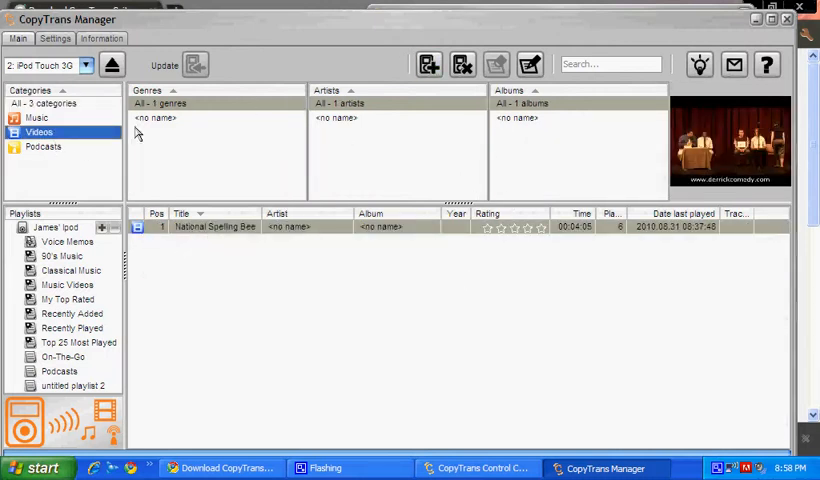
click(45, 147)
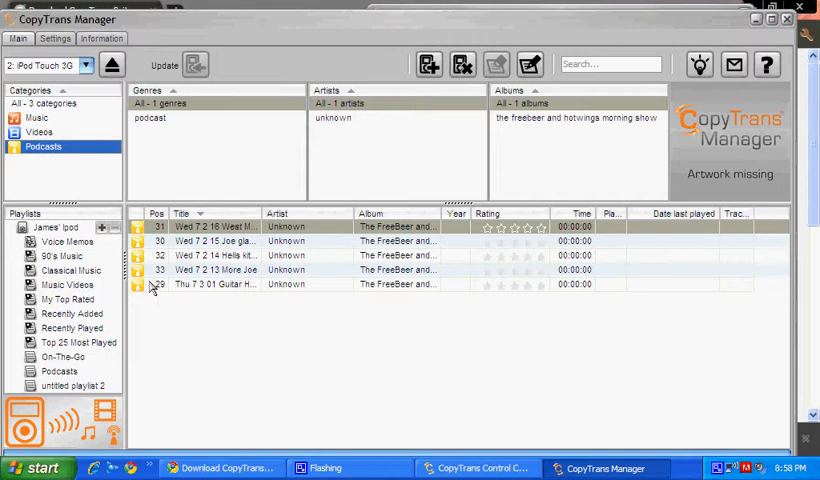
Maximize, restore, then minimize the CopyTrans Manager window to the taskbar
double_click(232, 34)
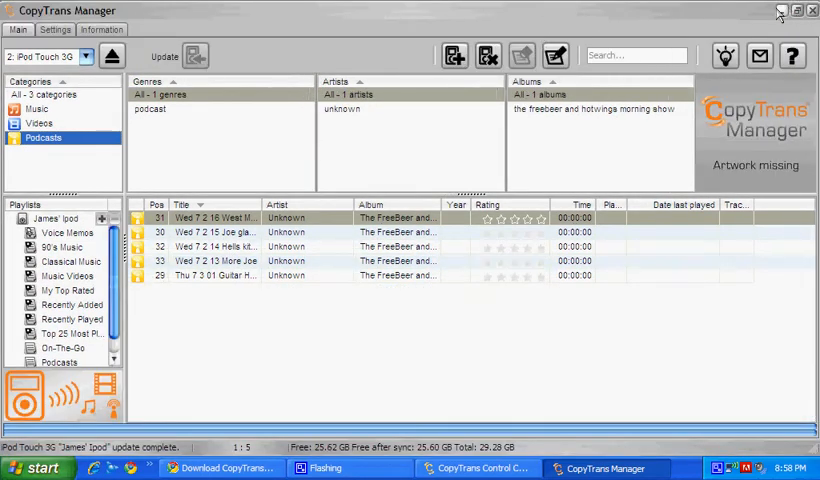
click(796, 12)
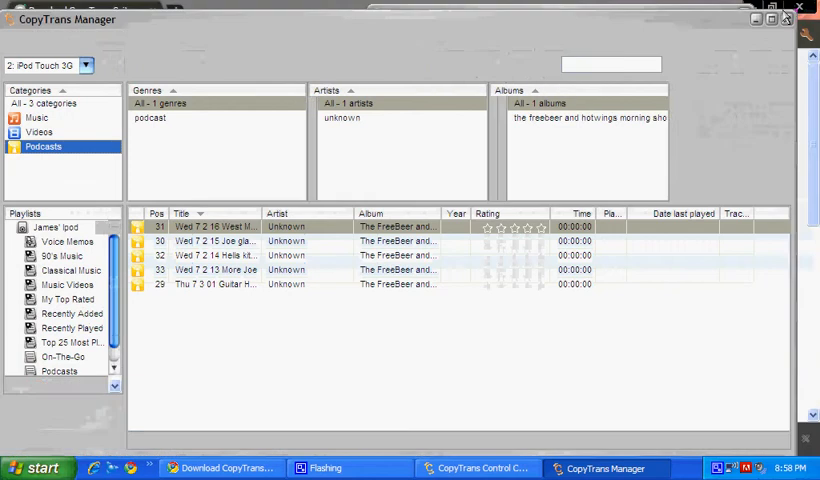
click(781, 10)
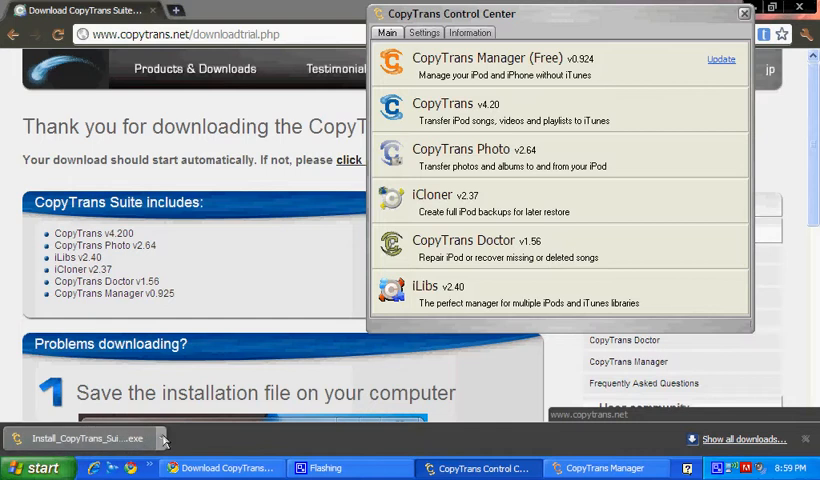
Close CopyTrans Control Center and minimize Chrome to reveal the desktop
click(746, 14)
click(745, 7)
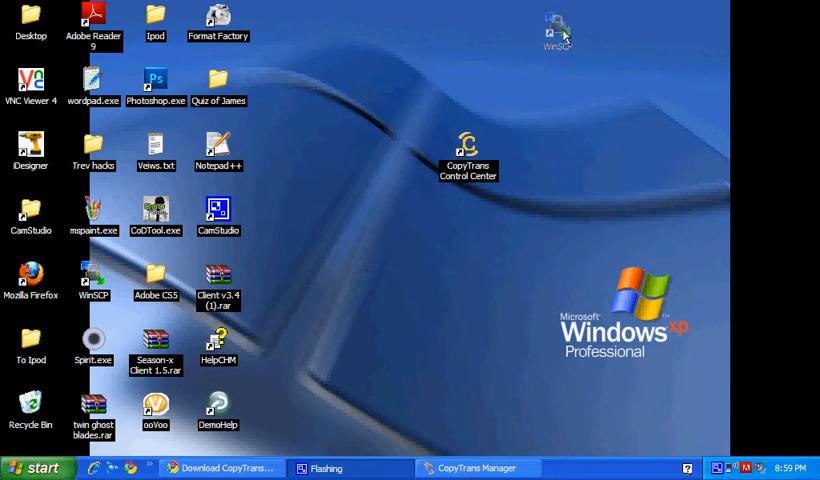
Drag the WinSCP shortcut around the desktop and return it below mspaint.exe
drag(99, 283, 545, 30)
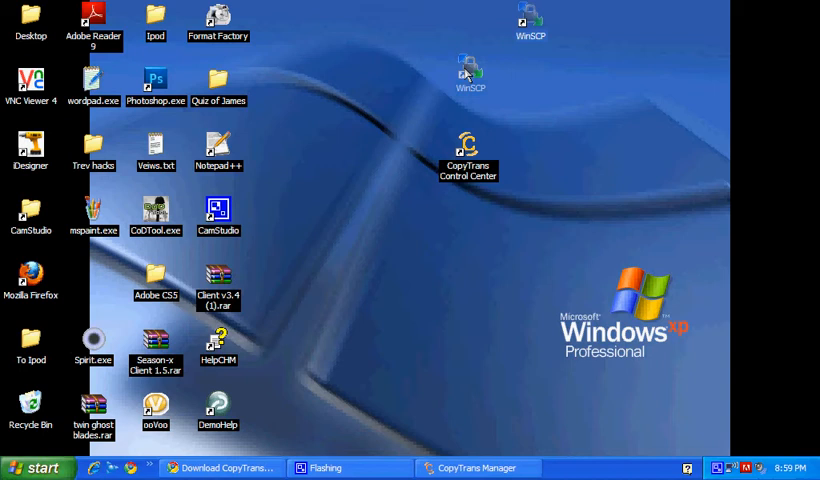
drag(530, 20, 463, 89)
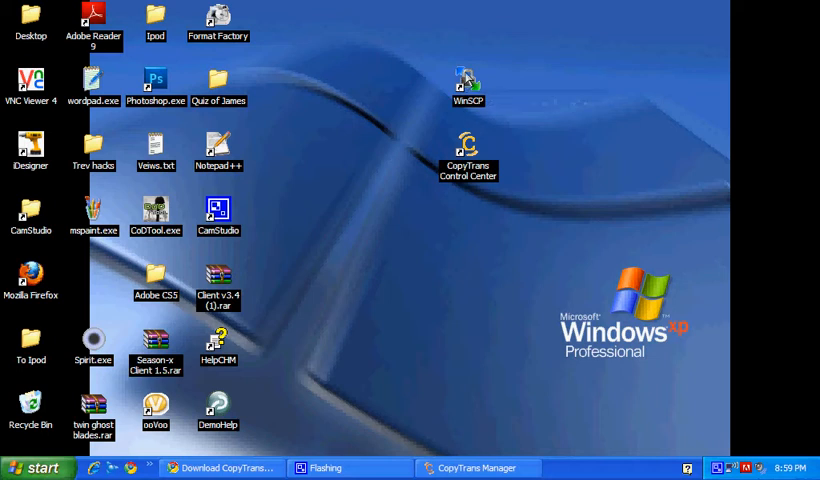
mouse_move(466, 72)
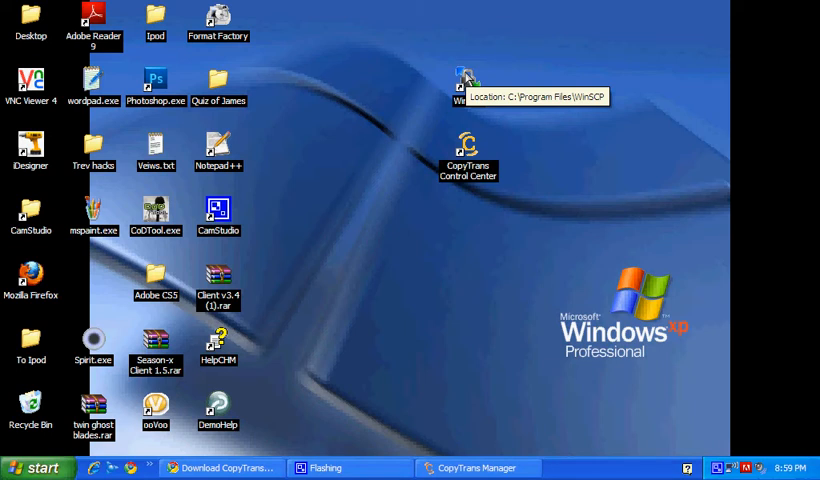
drag(465, 78, 92, 276)
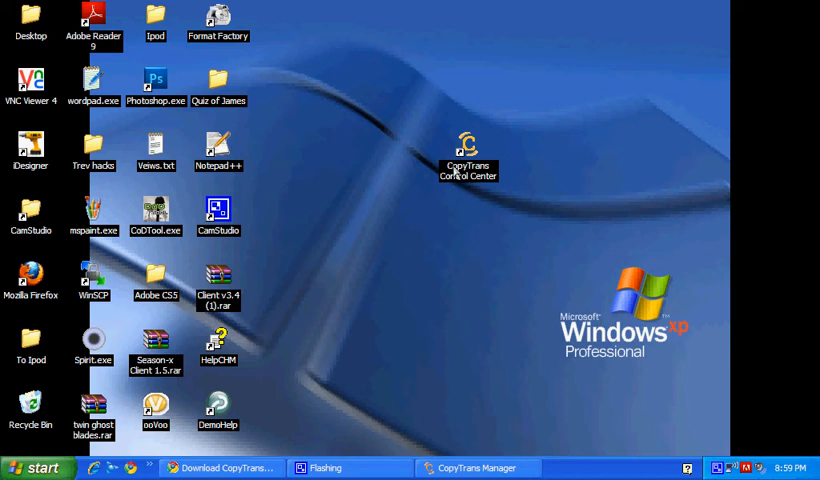
click(467, 420)
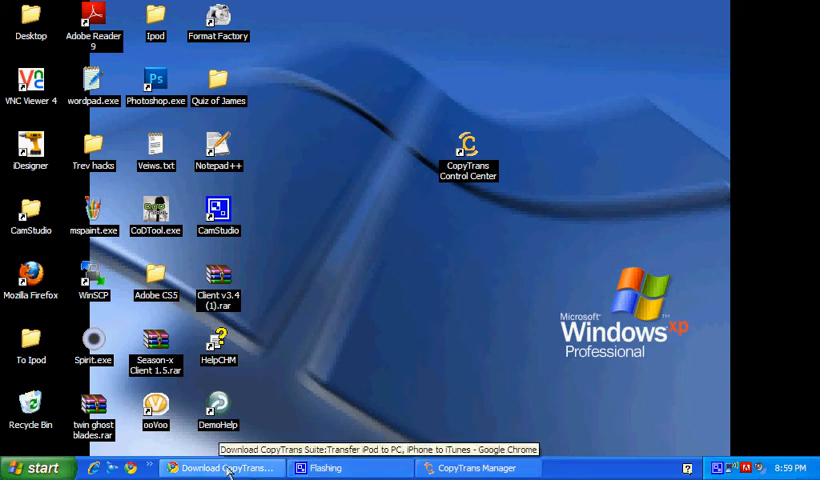